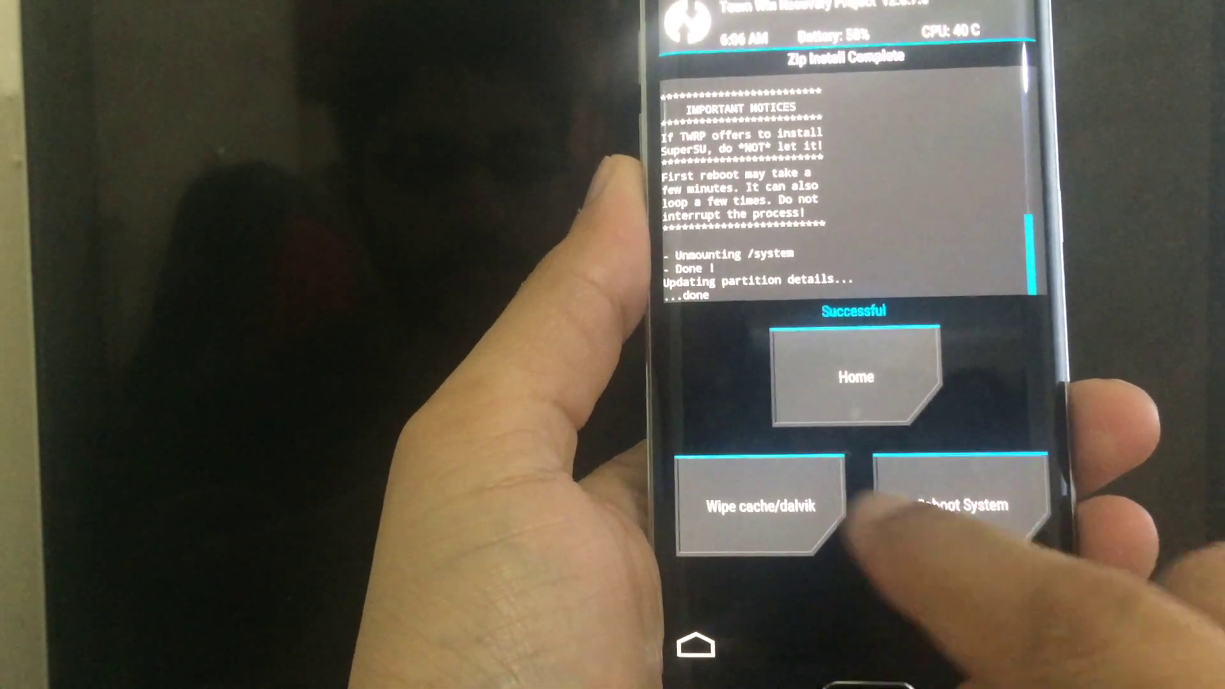
- Swipe to wipe cache and Dalvik cache, then go back and reboot the phone into Android
click(756, 508)
drag(738, 561, 996, 561)
click(849, 498)
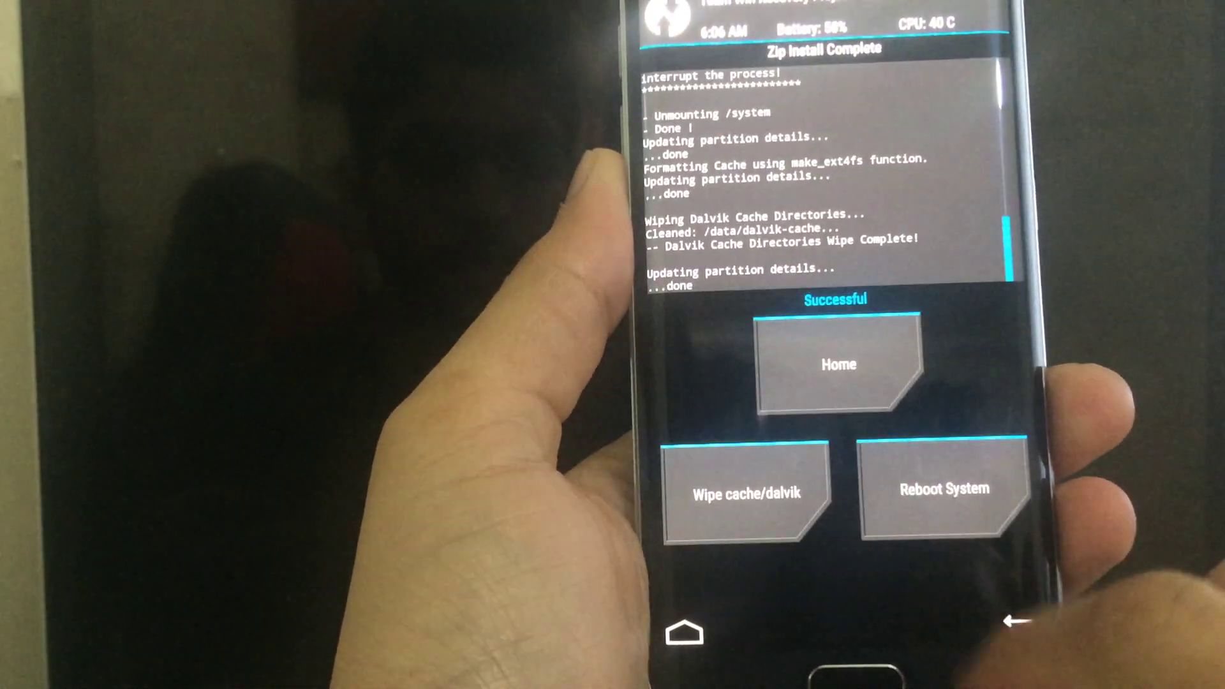
click(962, 487)
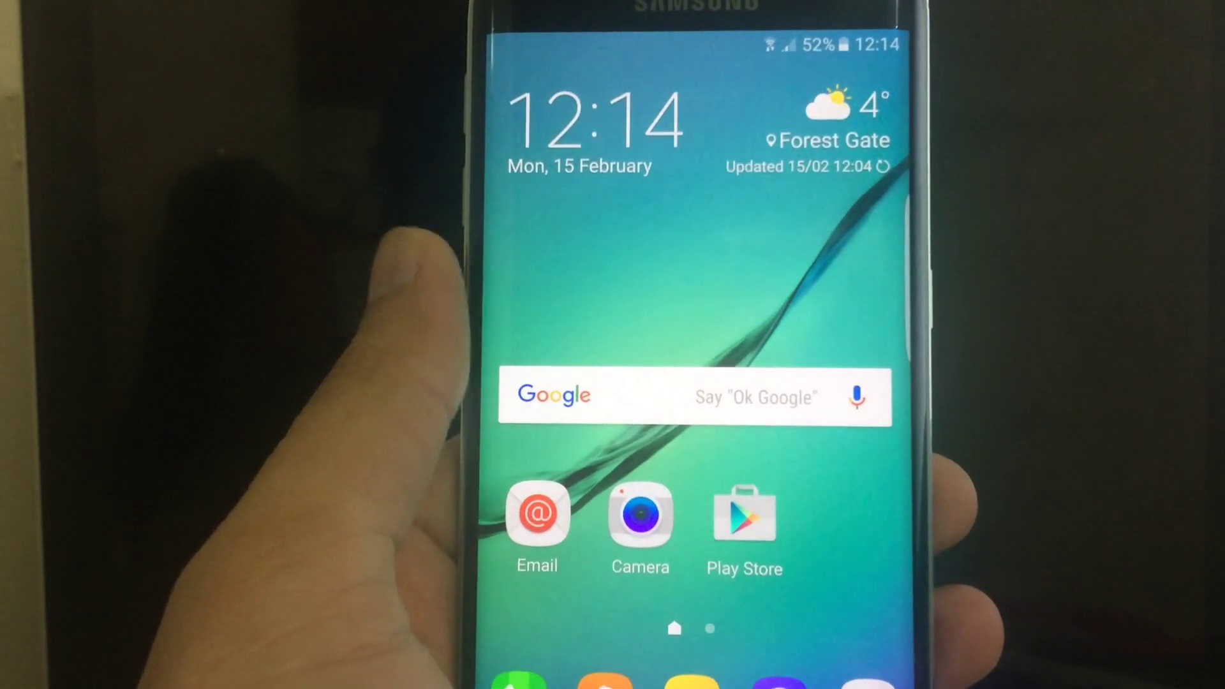
- Swipe the home screen back to the first page showing the clock and weather
drag(685, 436, 459, 220)
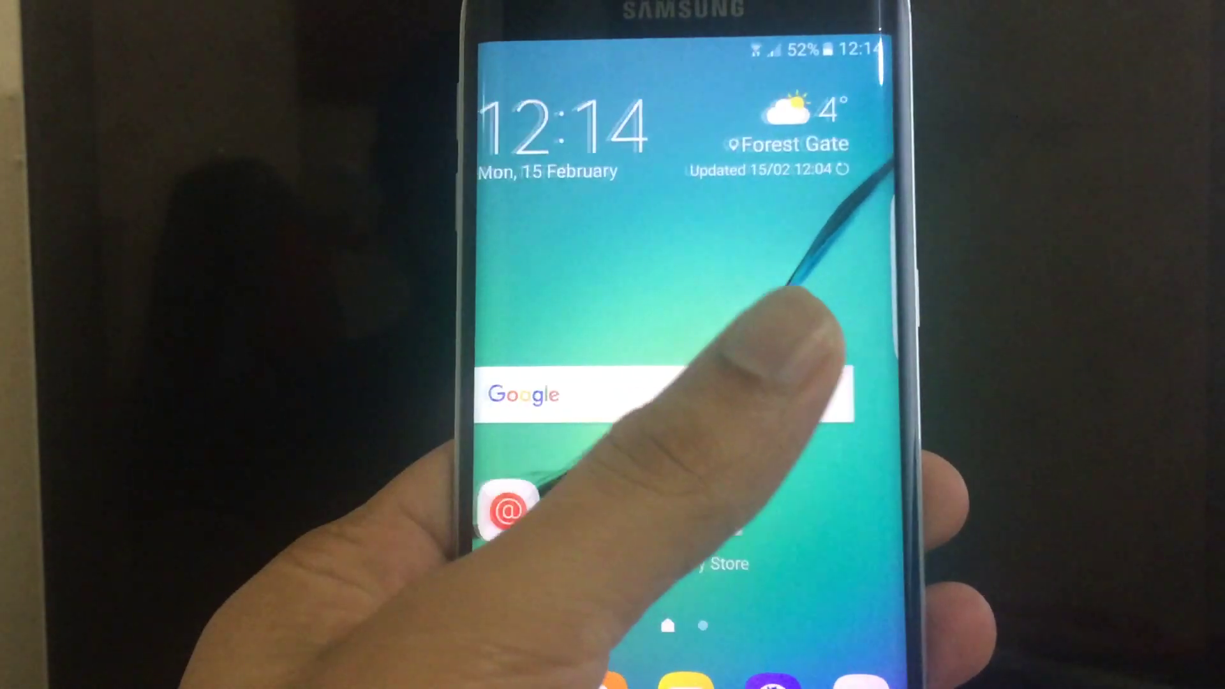